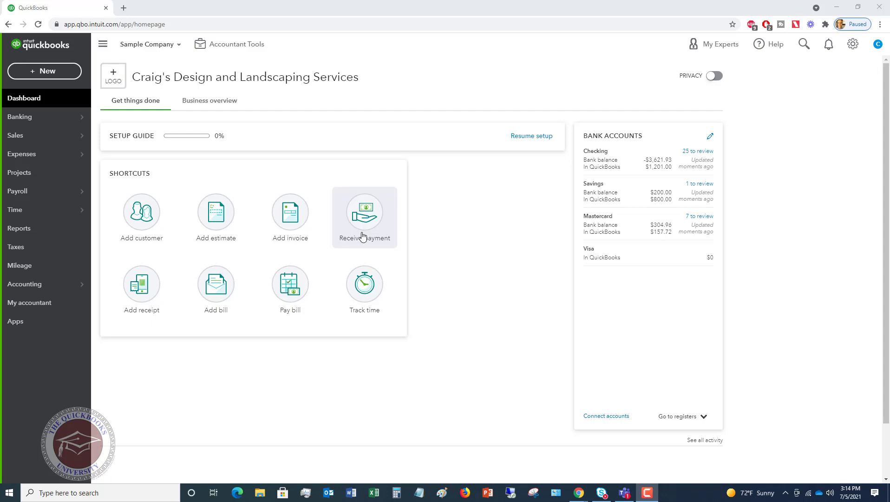
Open a blank Receive Payment form using the dashboard's Receive payment shortcut
click(47, 72)
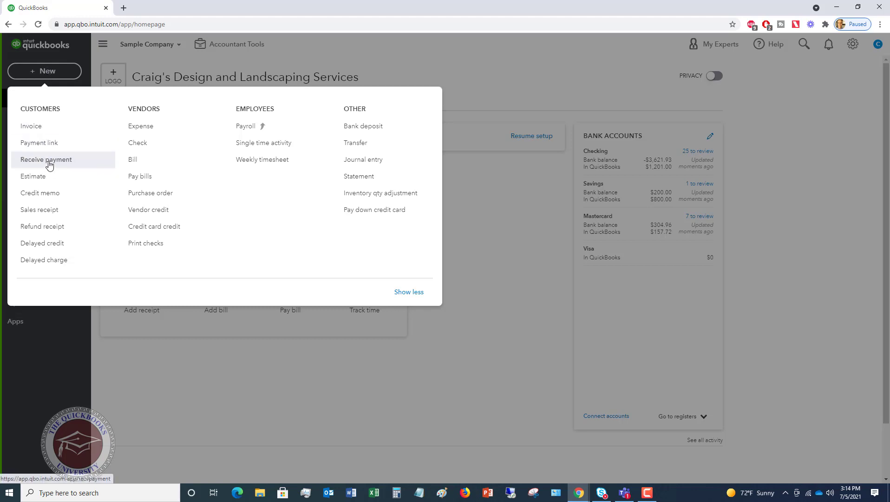
click(511, 58)
click(364, 235)
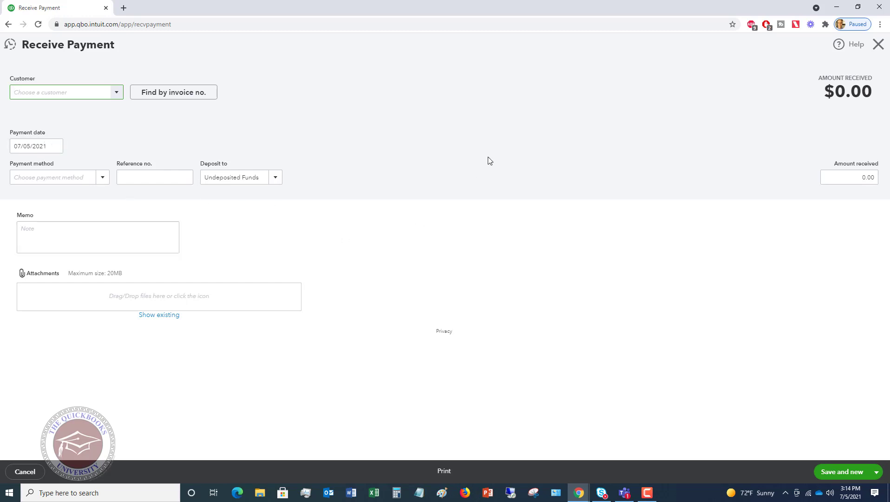
Choose Bill's Windsurf Shop as the customer to list open invoice 1027 for 85.00
click(117, 94)
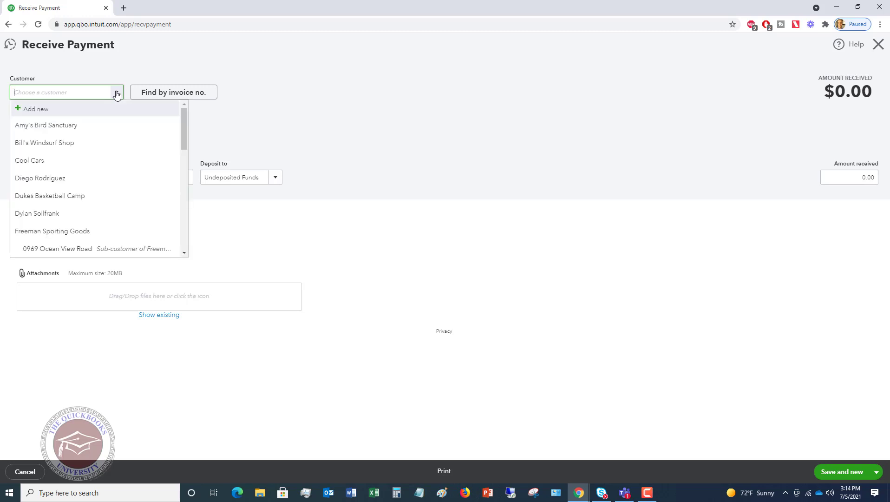
click(62, 143)
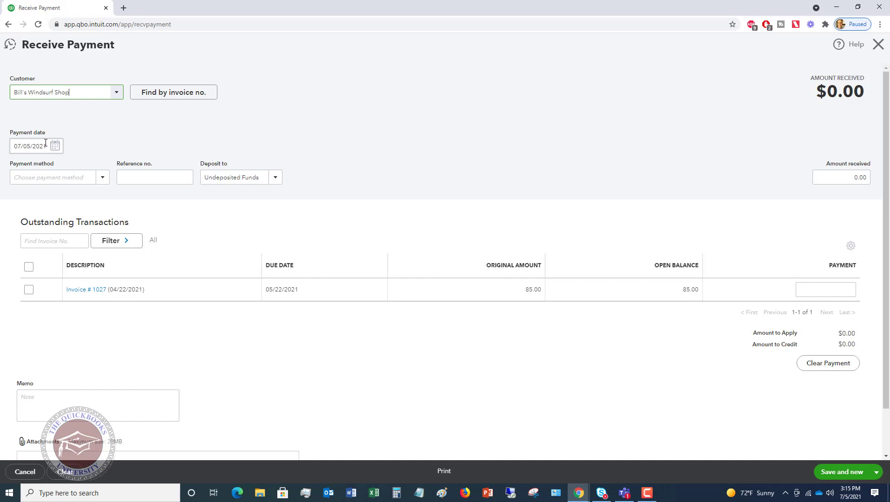
Set the payment method to Check with reference number 54879
click(101, 179)
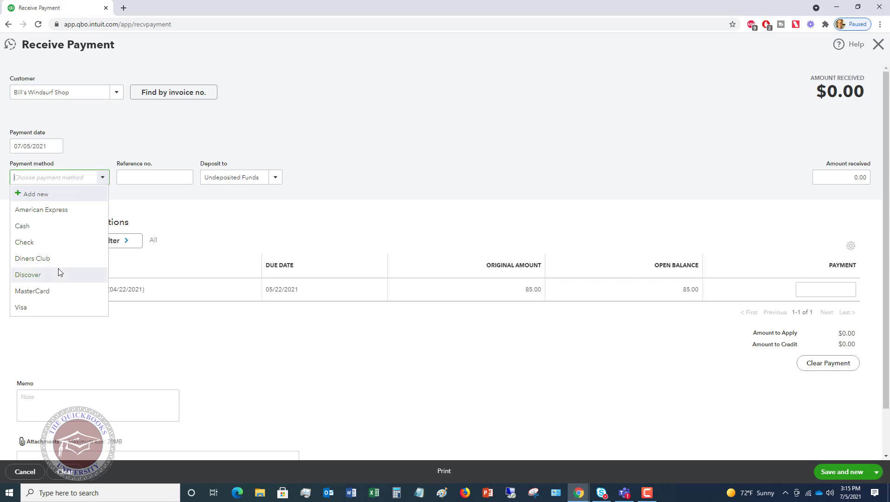
click(43, 244)
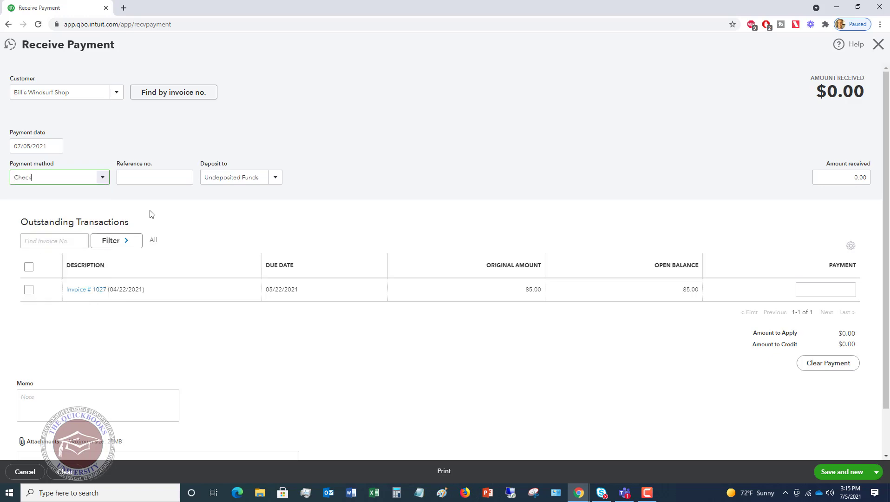
click(157, 178)
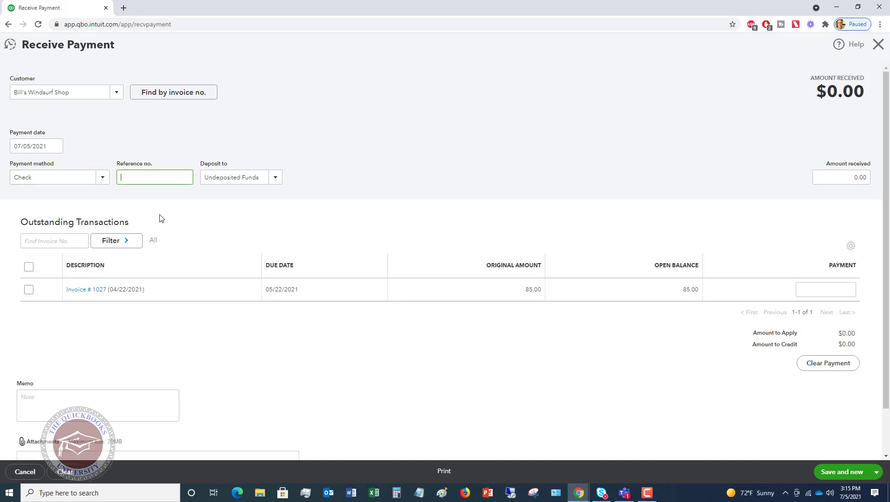
text(54879)
Change the Deposit to account from Undeposited Funds to Checking
click(275, 178)
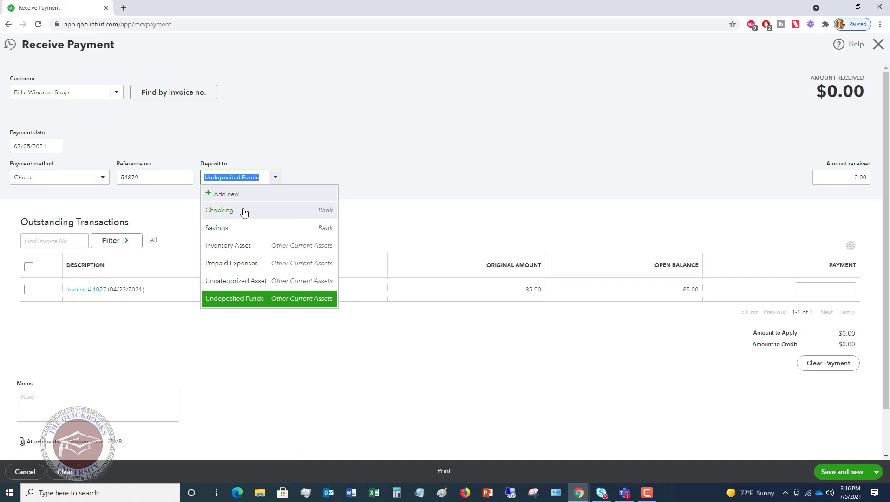
click(249, 213)
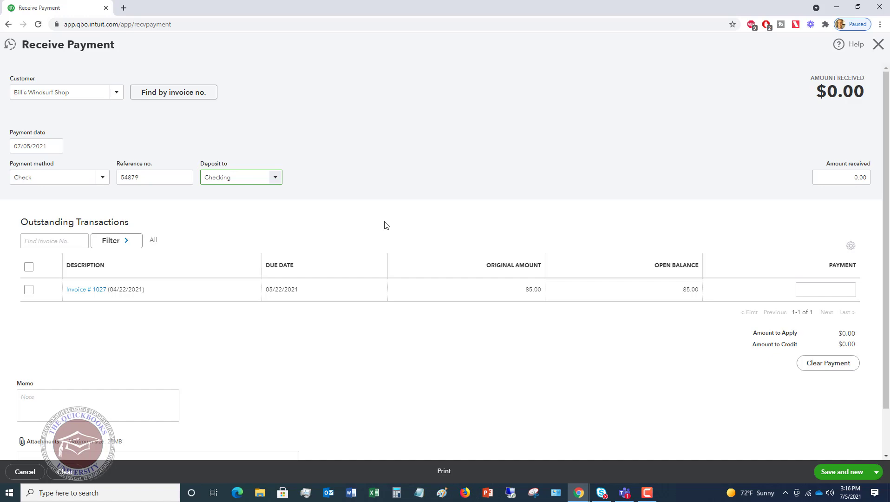
click(276, 180)
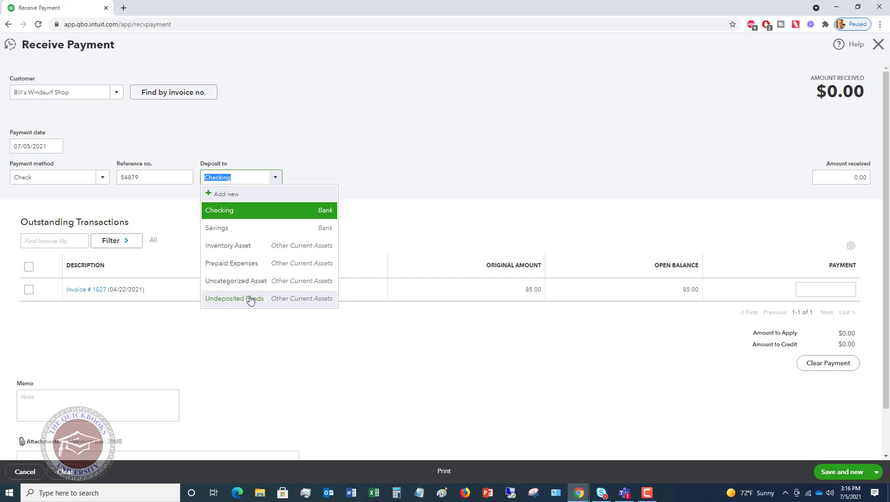
click(244, 178)
click(420, 149)
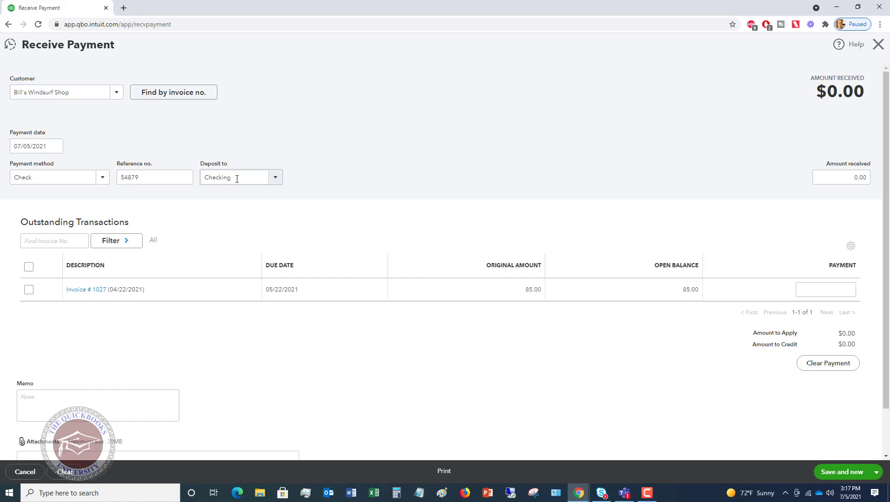
Try amounts received of 85, 65 and 85, then settle on 100.00, leaving a $15.00 credit
click(851, 177)
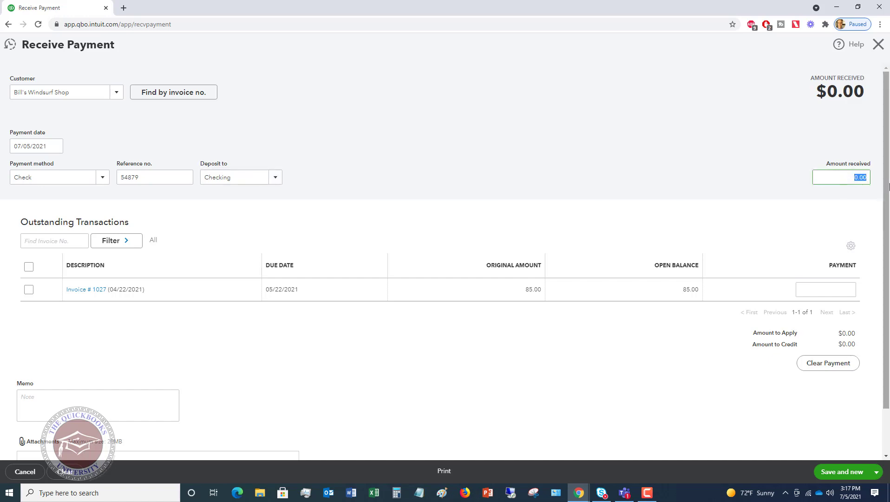
text(85)
key(Tab)
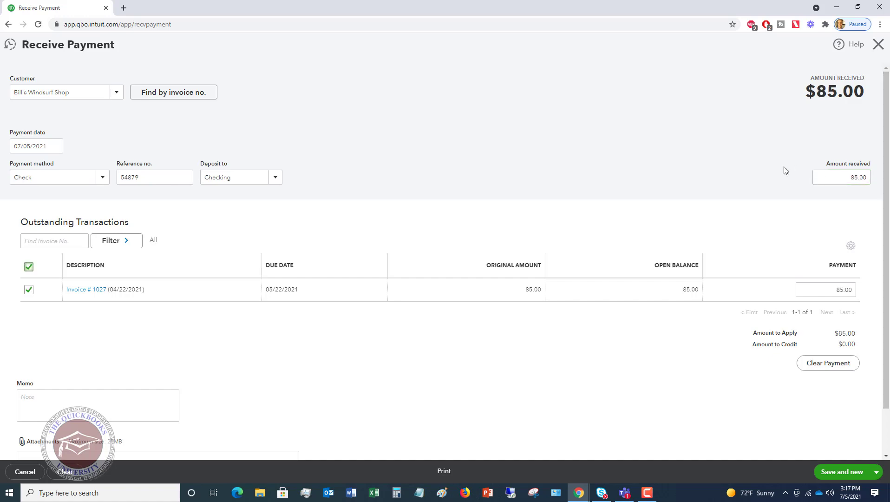
click(840, 177)
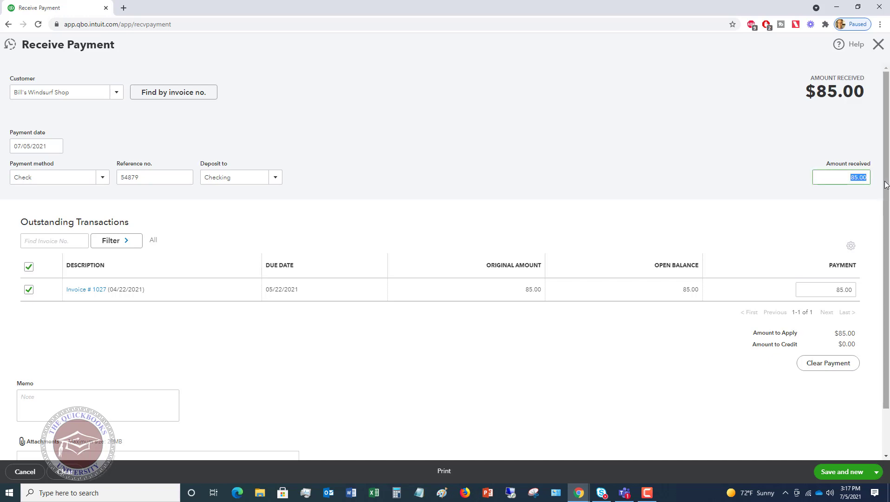
text(65)
key(Tab)
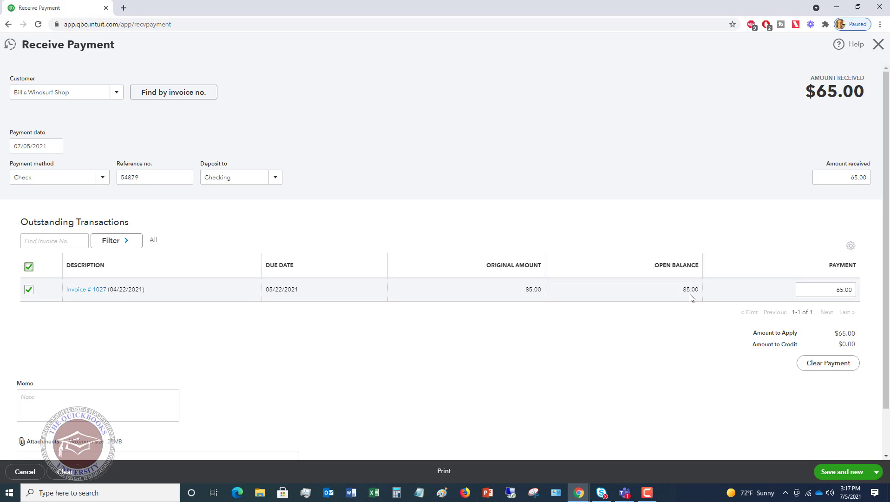
click(844, 178)
text(85)
click(883, 183)
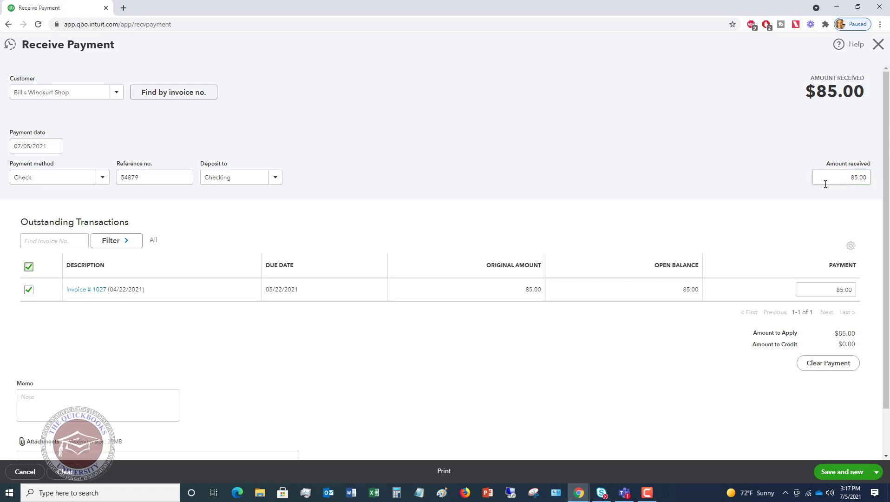
drag(832, 177, 870, 177)
text(100)
click(785, 331)
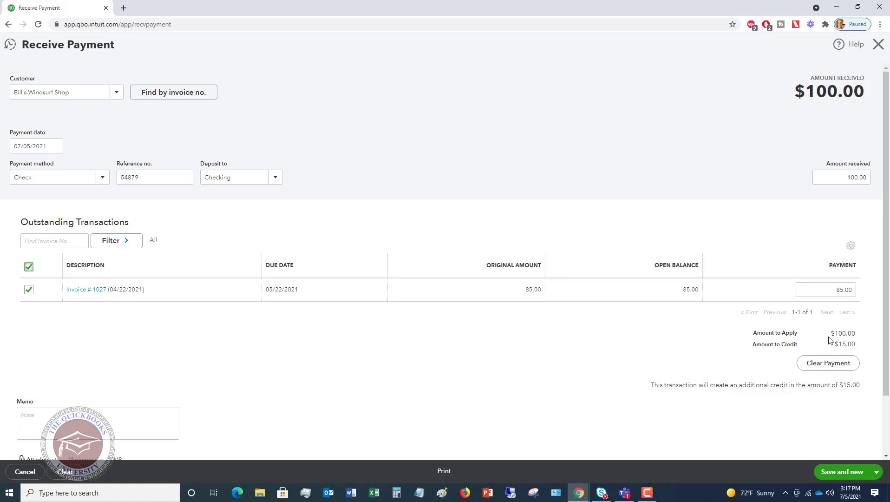
Re-enter 85 as the amount received so invoice 1027 is fully paid with $0.00 credit
click(838, 175)
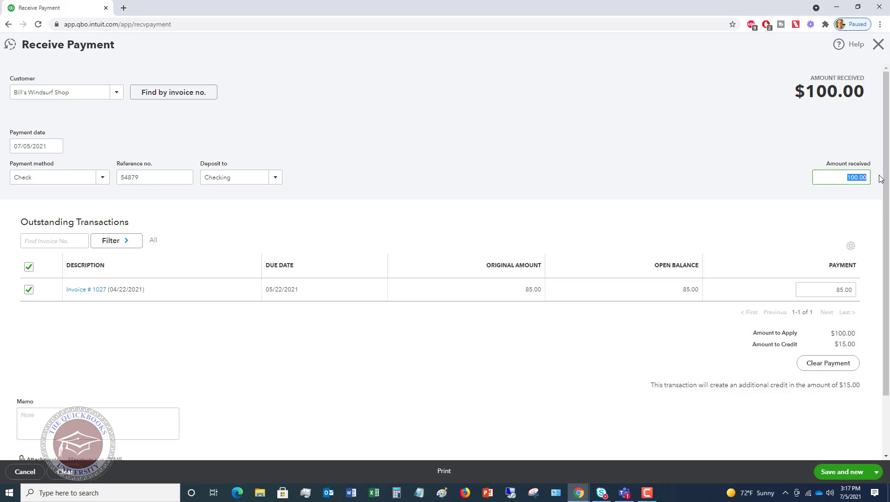
text(85)
click(880, 176)
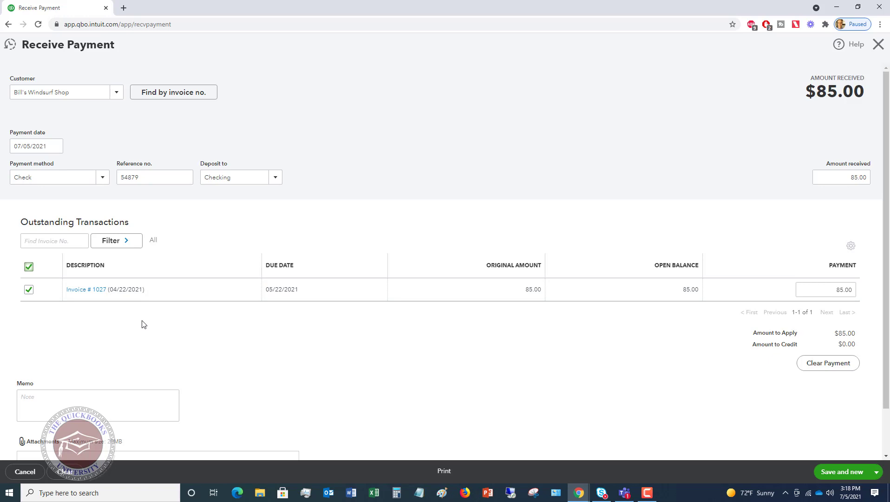
Review the form and save the payment with Save and close
scroll(444, 362, down, 2)
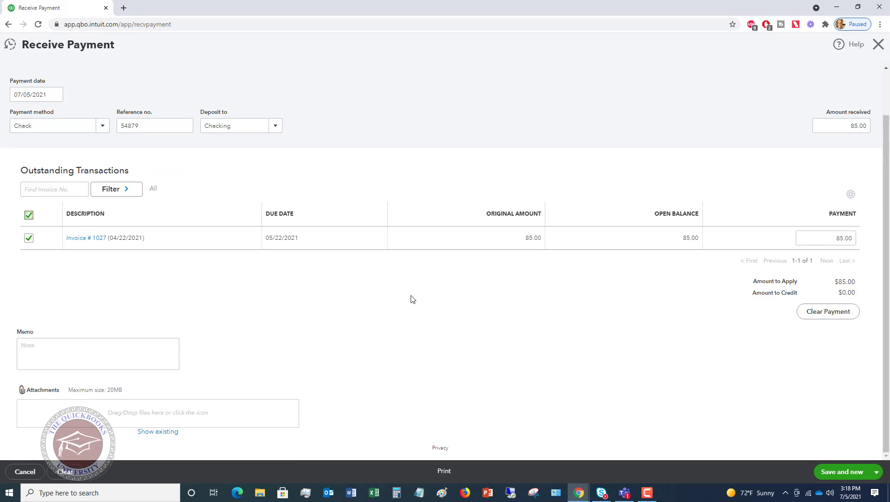
scroll(414, 300, up, 1)
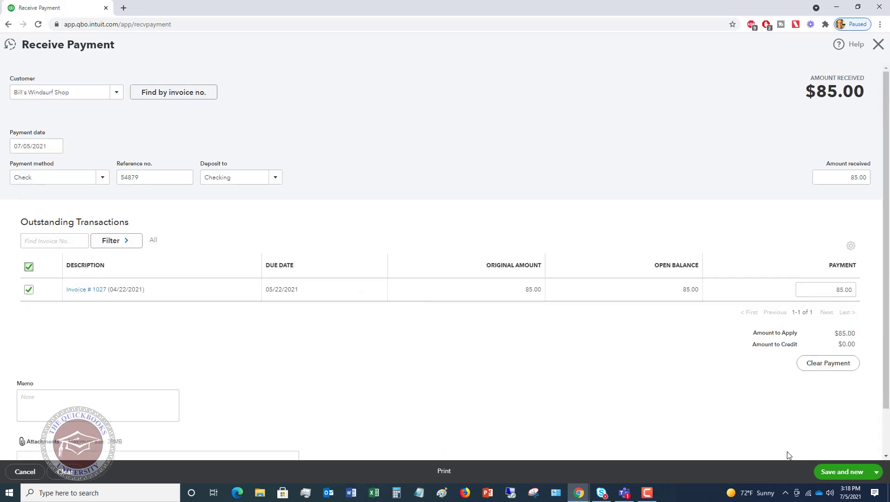
click(879, 472)
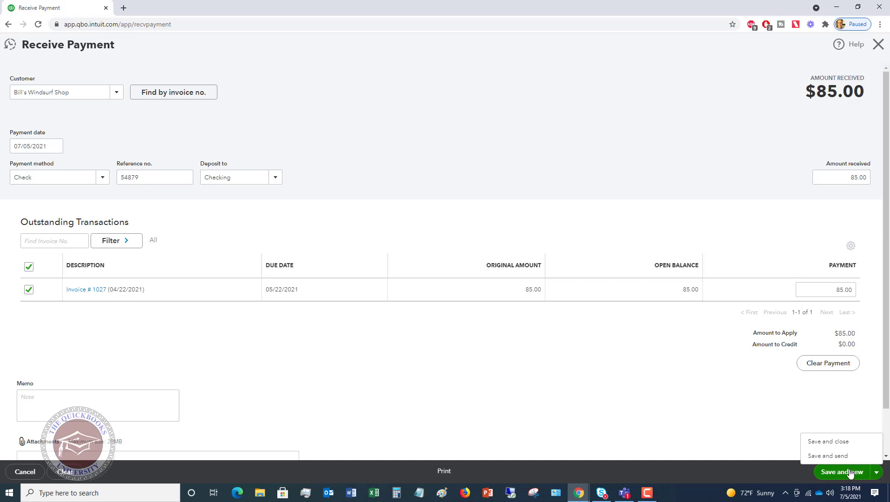
click(829, 441)
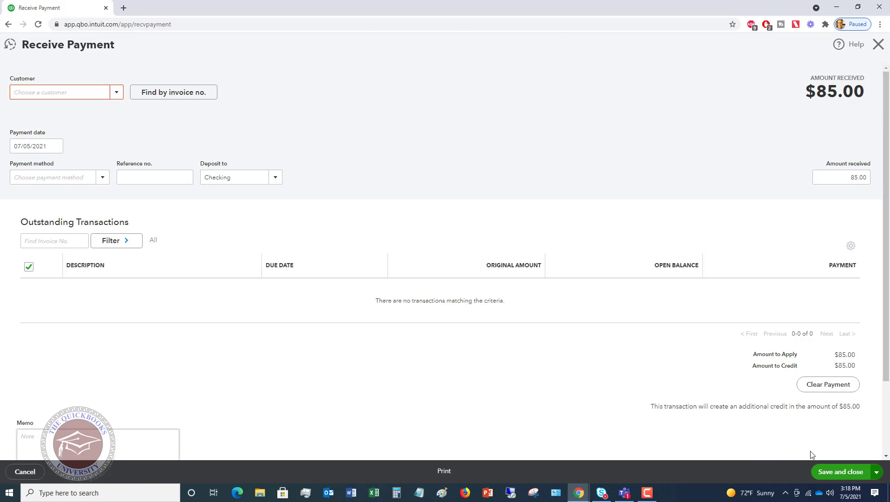
Close the Receive Payment form to get back to the company dashboard
click(879, 44)
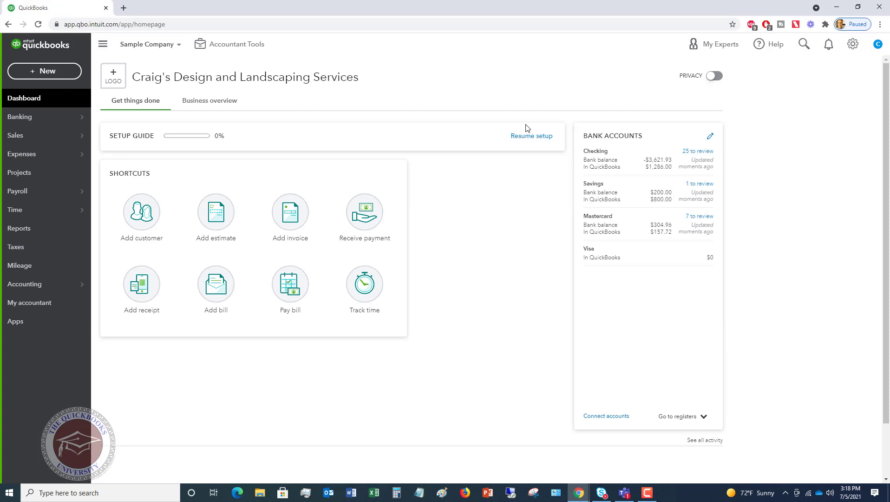